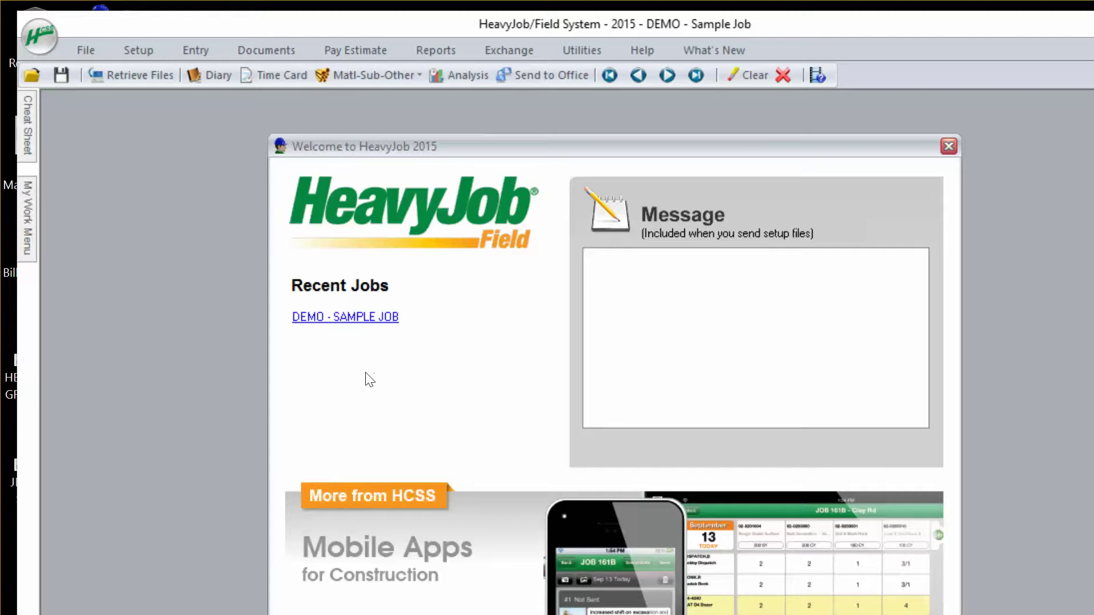
Open the recent DEMO sample job and review the list of jobs available to open
{"action": "left_click", "coordinate": [333, 320]}
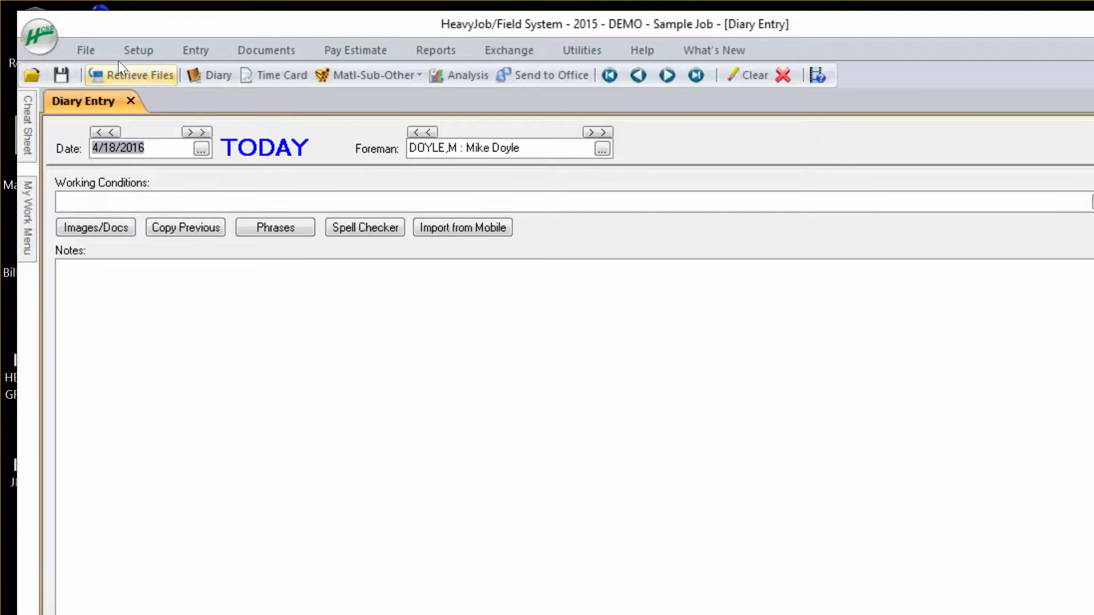
{"action": "left_click", "coordinate": [86, 51]}
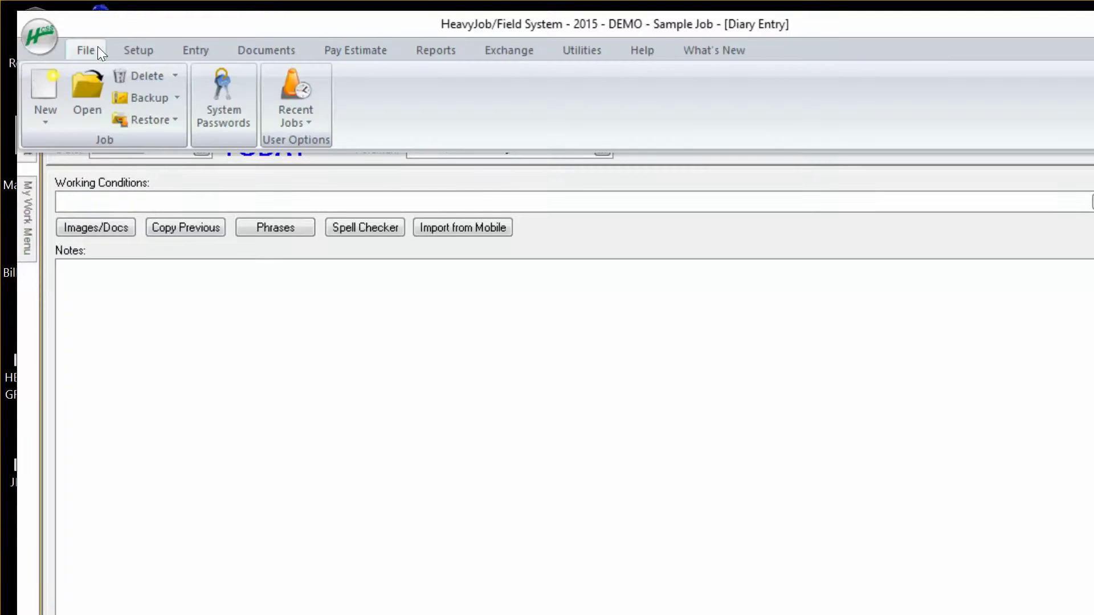
{"action": "left_click", "coordinate": [93, 97]}
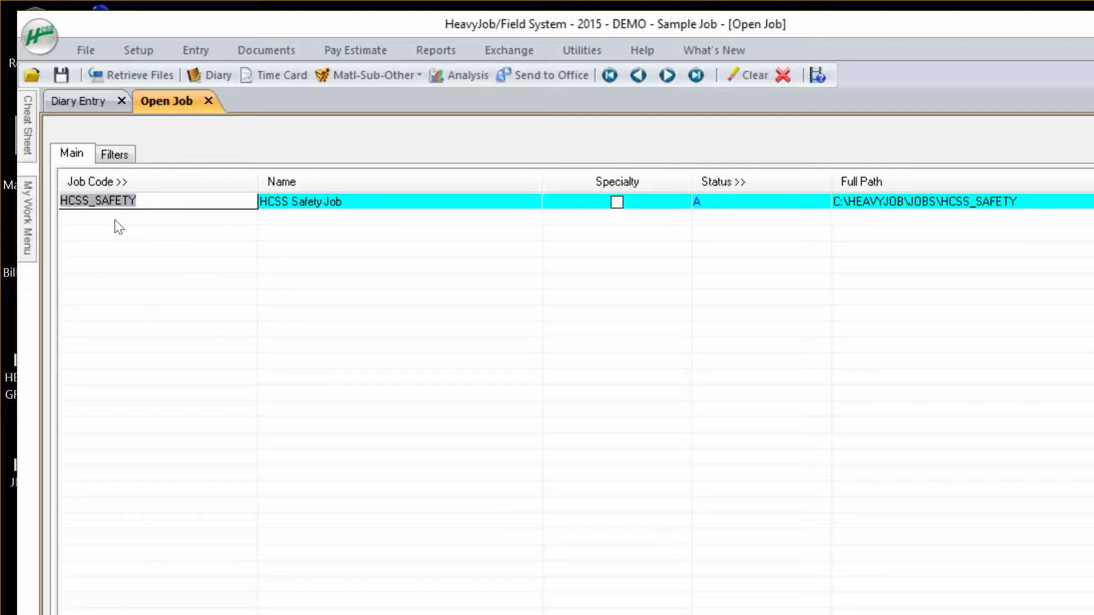
{"action": "left_click", "coordinate": [208, 102]}
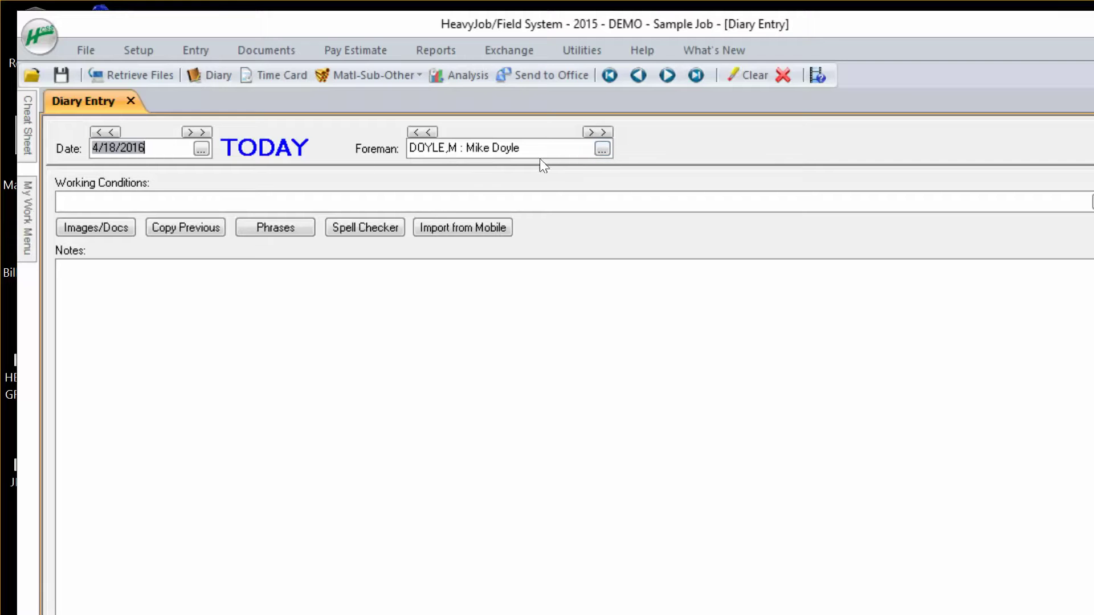
Examine the list of foremen available for the sample job's diary entry, then cancel the selection
{"action": "left_click", "coordinate": [603, 149]}
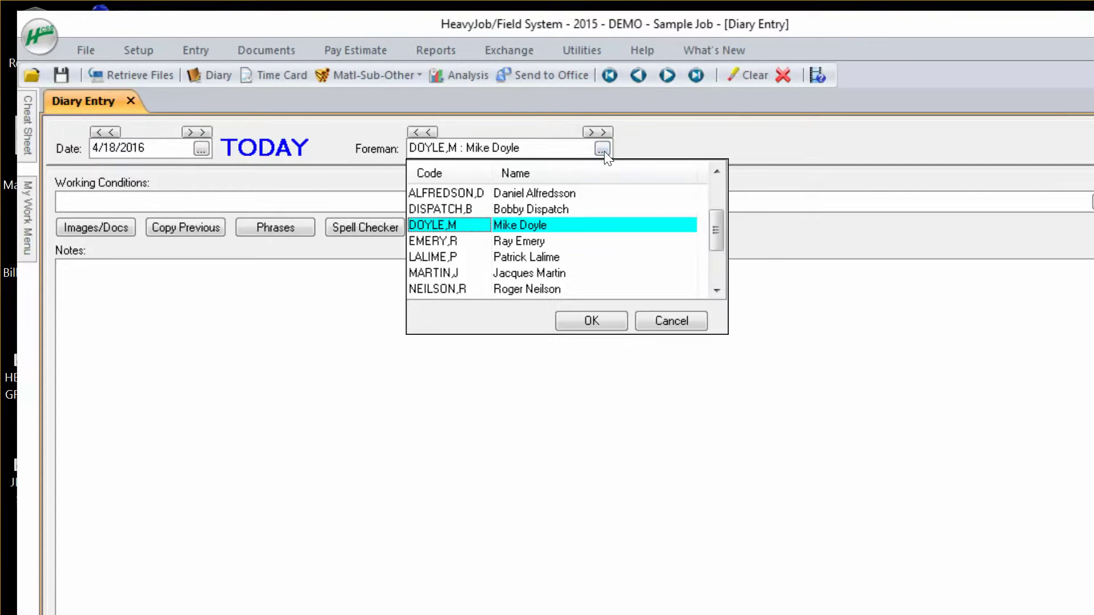
{"action": "left_click_drag", "start_coordinate": [717, 256], "coordinate": [715, 198]}
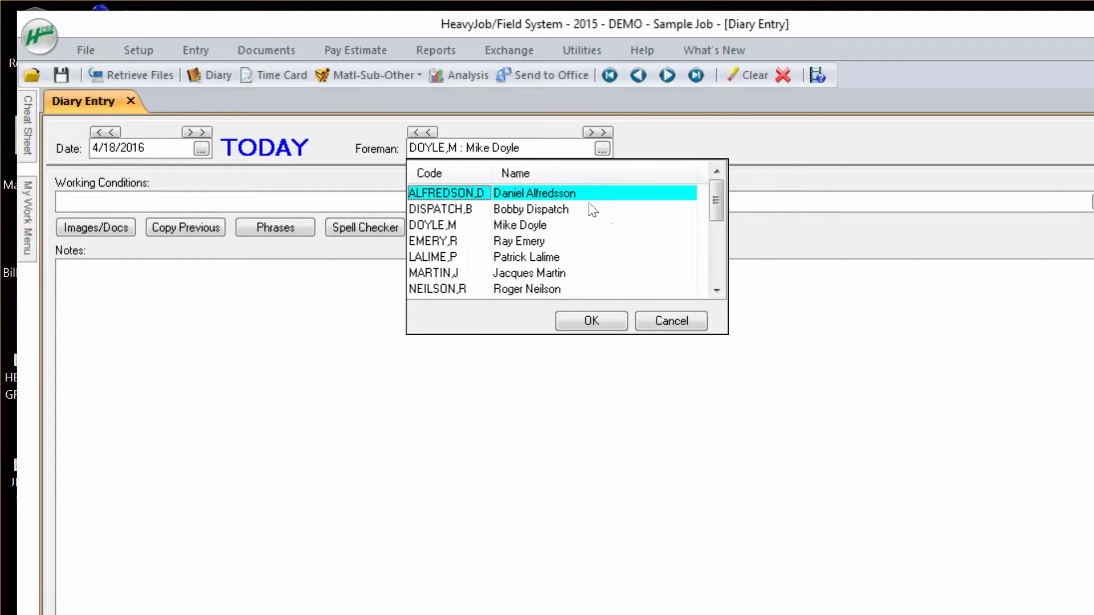
{"action": "left_click", "coordinate": [661, 321]}
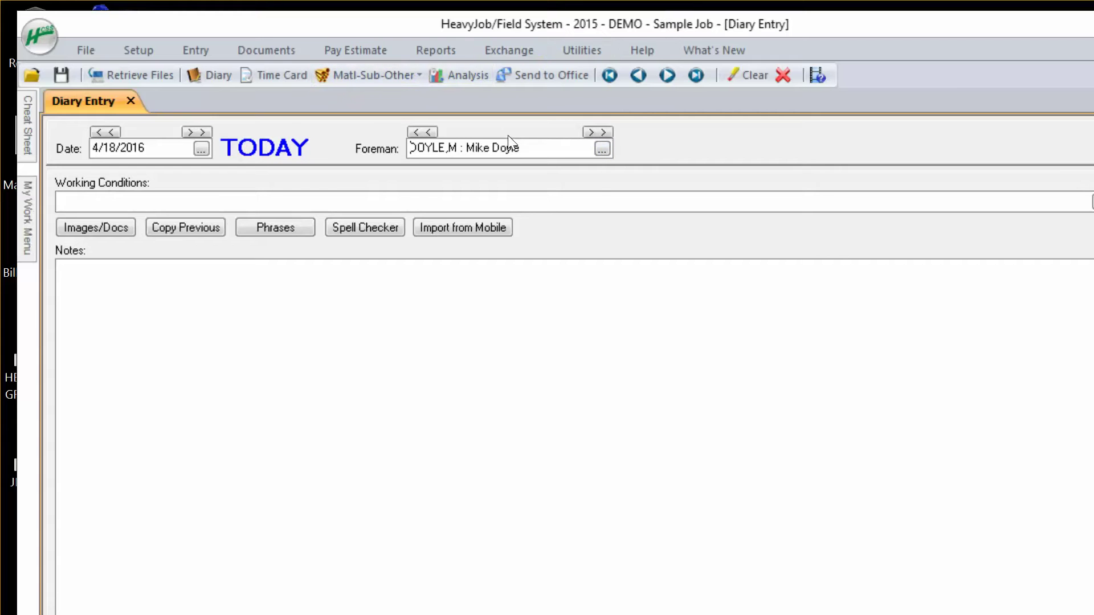
Try to retrieve the job files from the internet and dismiss the resulting notices
{"action": "left_click", "coordinate": [145, 80]}
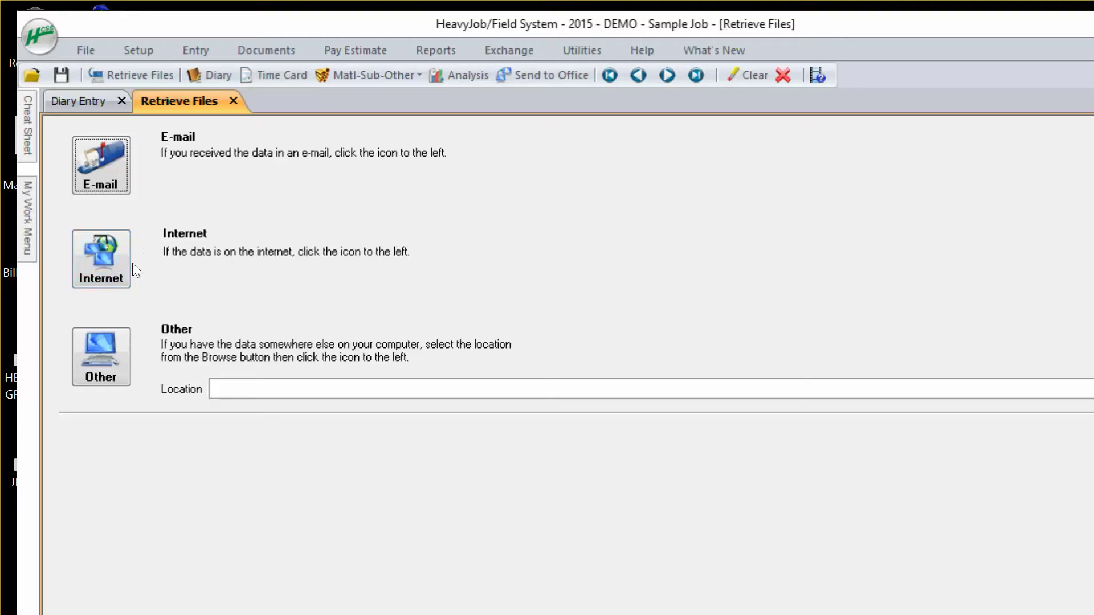
{"action": "left_click", "coordinate": [115, 264]}
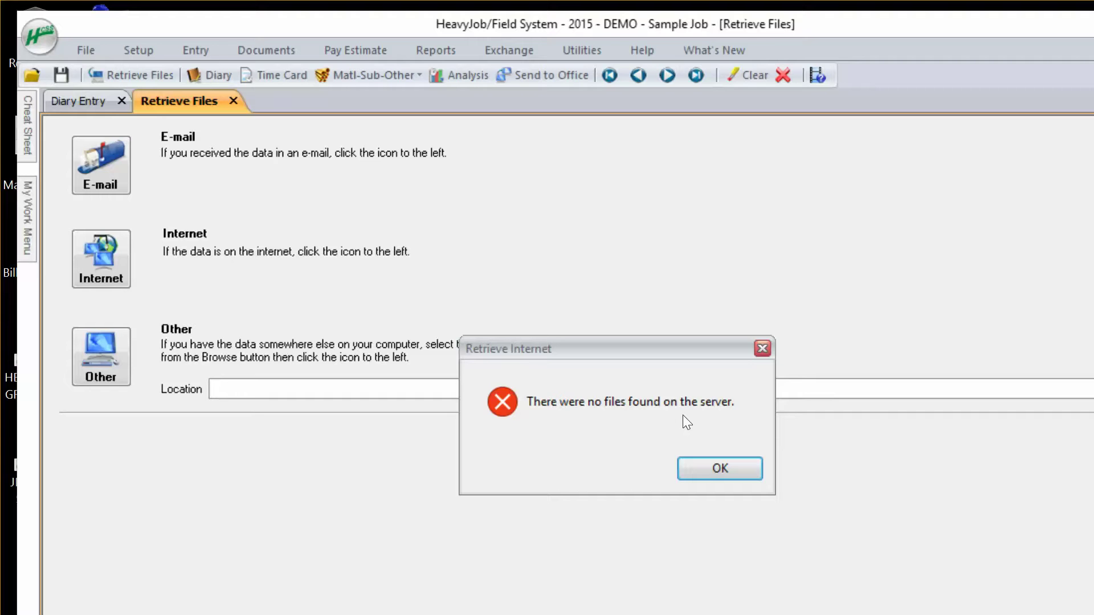
{"action": "left_click", "coordinate": [751, 472]}
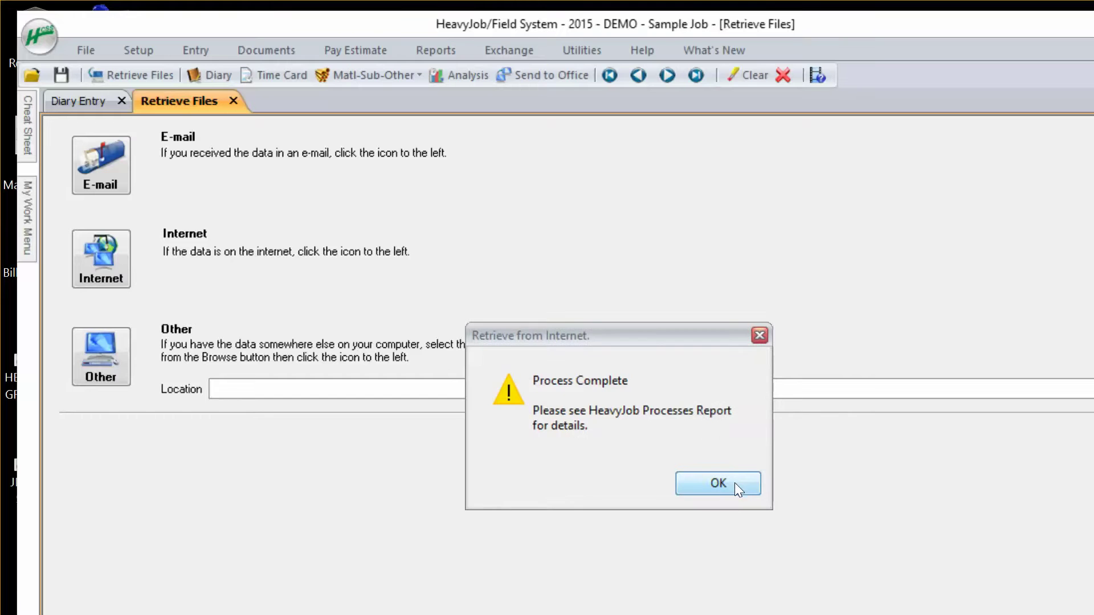
{"action": "left_click", "coordinate": [704, 483]}
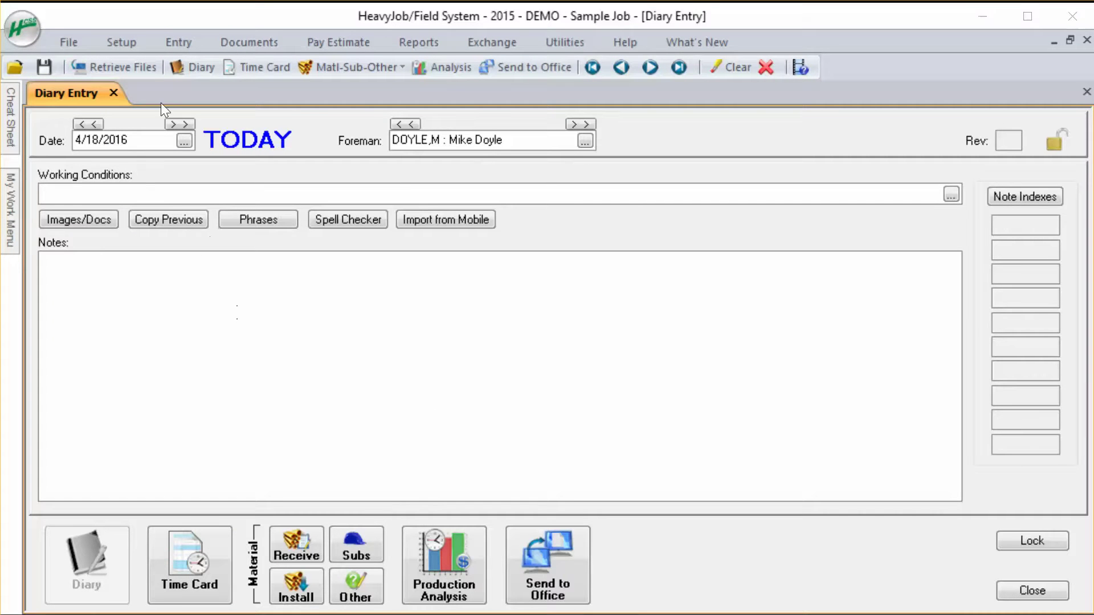
Retrieve the job files from the internet again and close the completion notice
{"action": "left_click", "coordinate": [114, 66]}
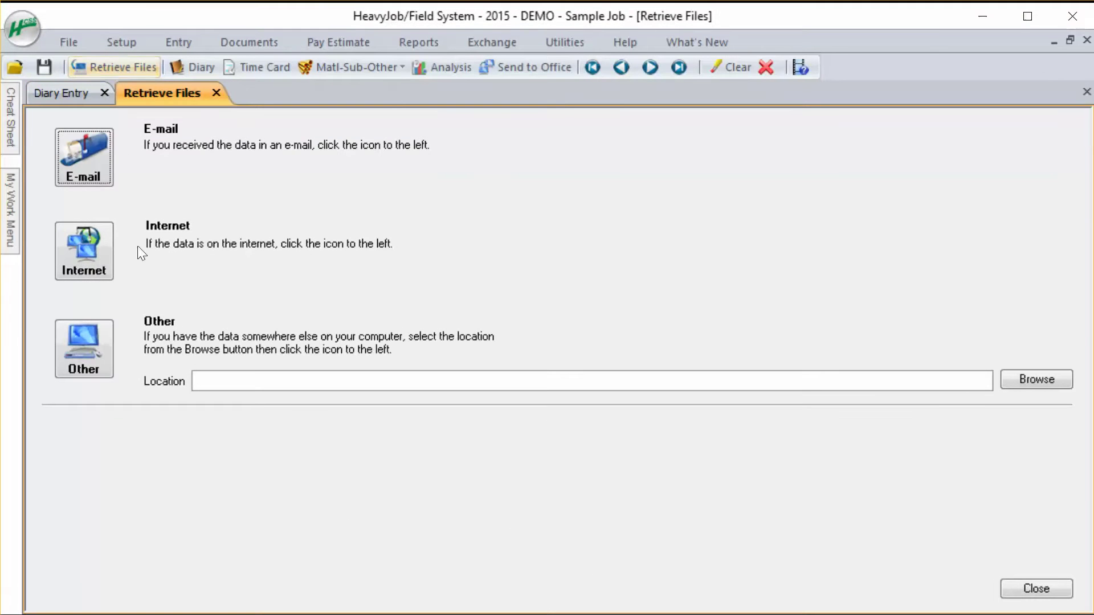
{"action": "left_click", "coordinate": [103, 265]}
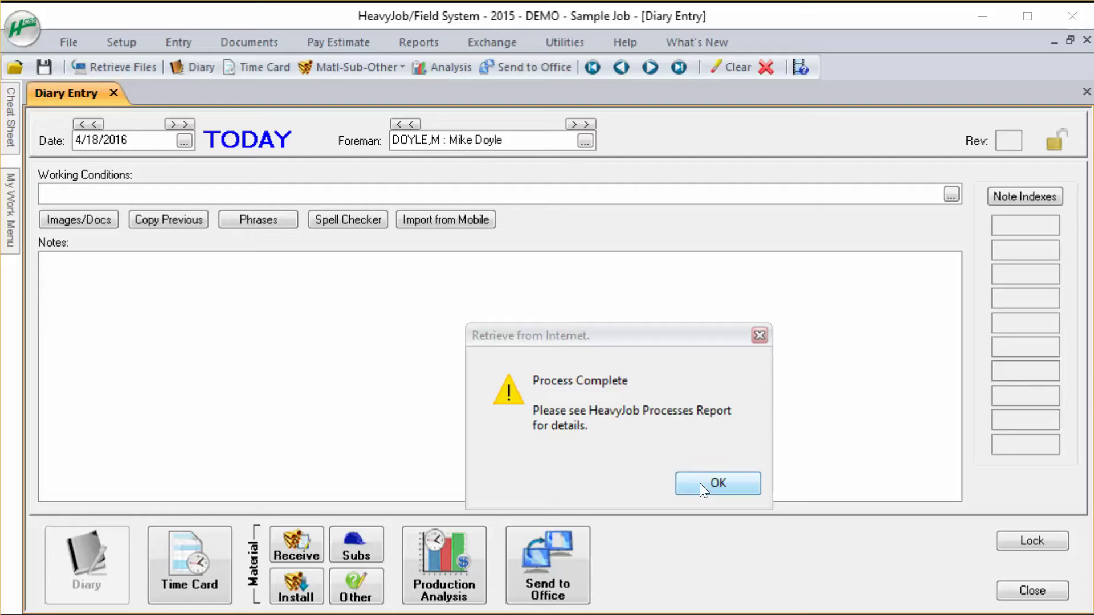
{"action": "left_click", "coordinate": [719, 483]}
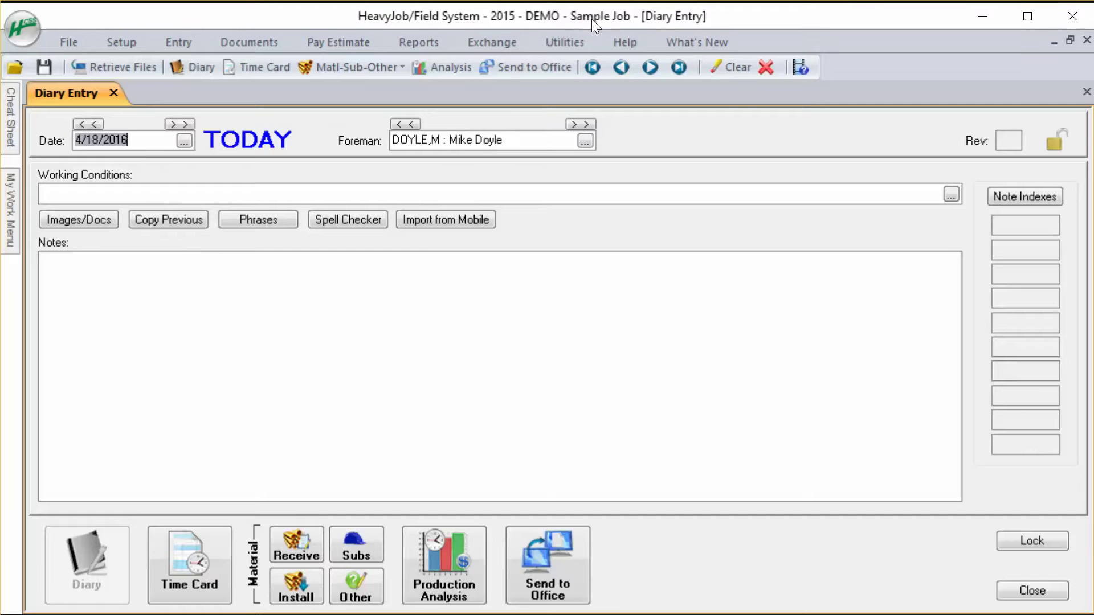
Open the retrieved training job TRAIN1 from the list of available jobs
{"action": "left_click", "coordinate": [63, 41]}
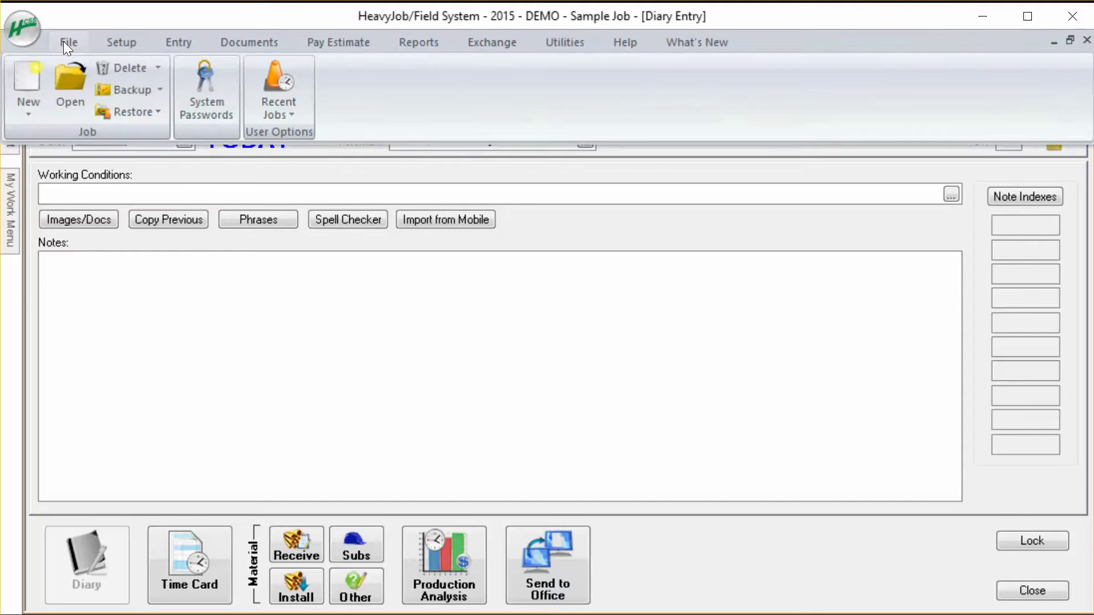
{"action": "left_click", "coordinate": [78, 79]}
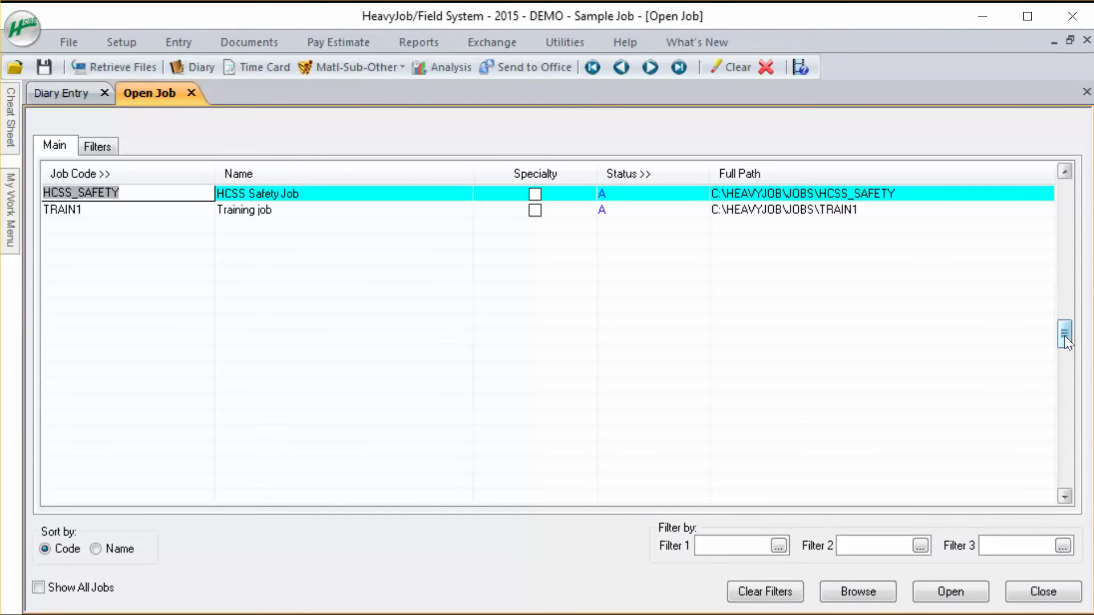
{"action": "left_click_drag", "start_coordinate": [1065, 334], "coordinate": [1065, 195]}
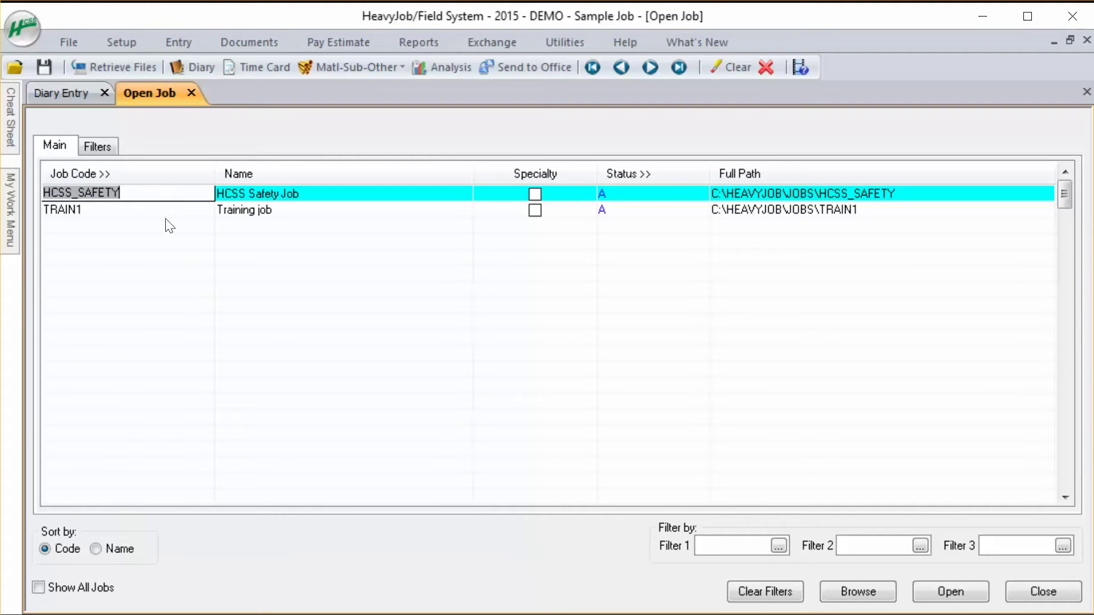
{"action": "left_click", "coordinate": [109, 212]}
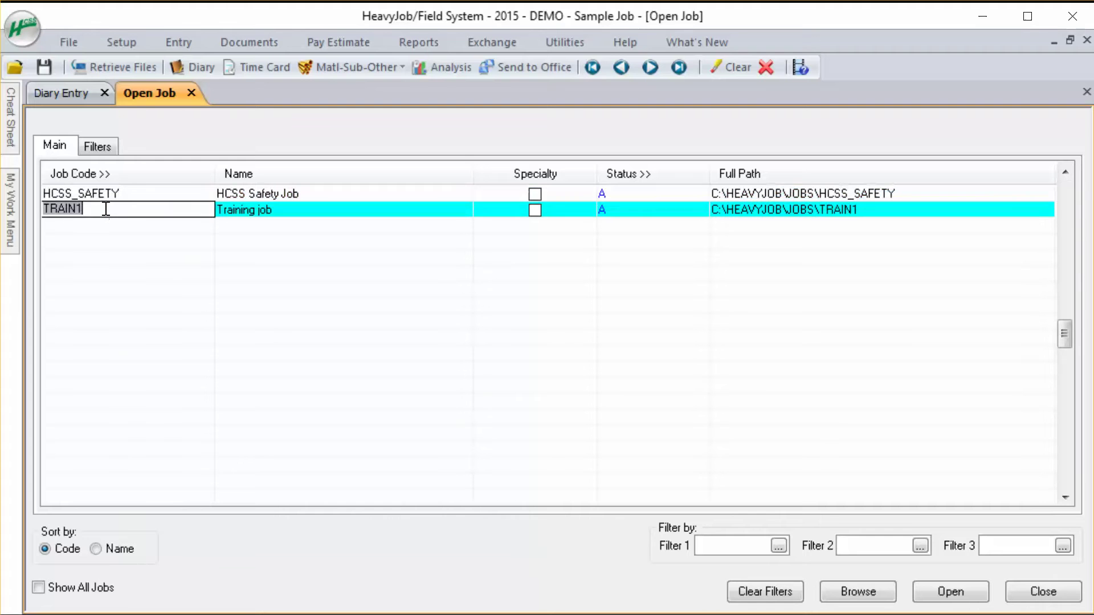
{"action": "left_click", "coordinate": [1065, 498]}
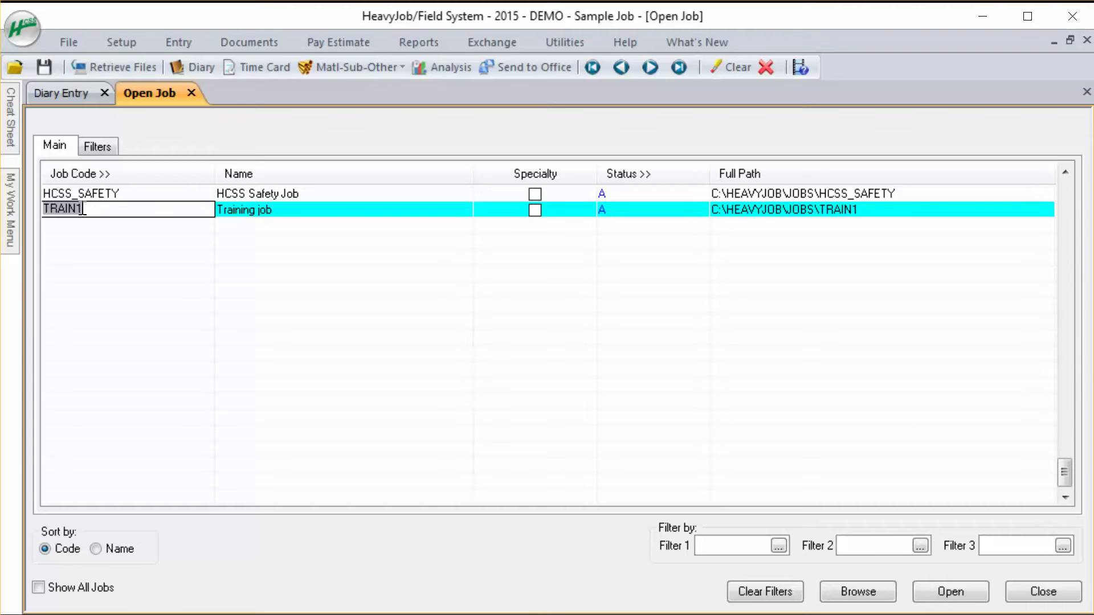
{"action": "key", "text": "Up"}
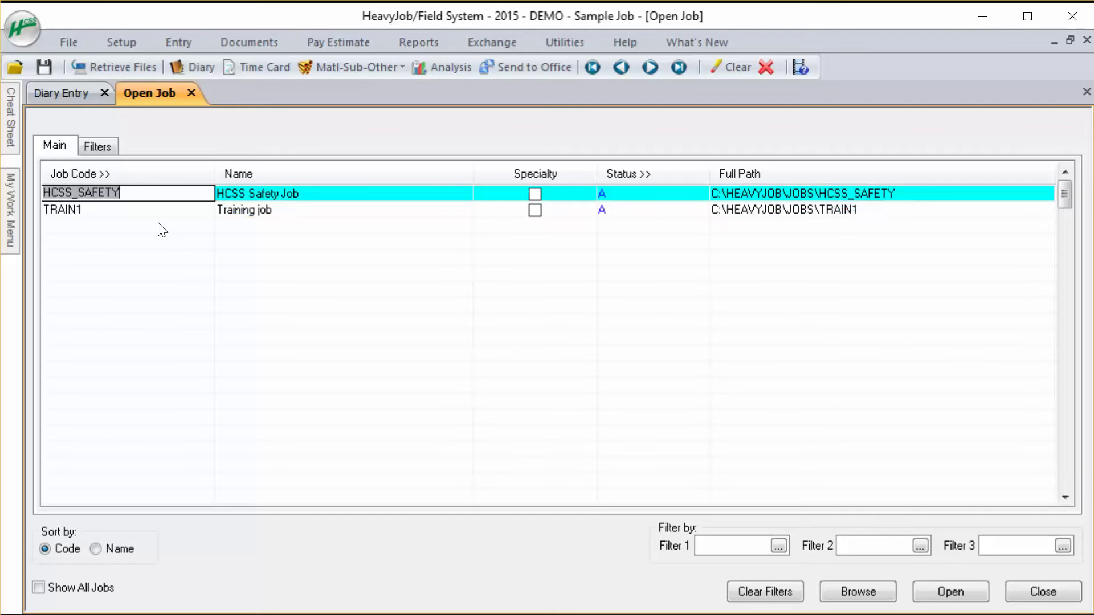
{"action": "left_click", "coordinate": [72, 211]}
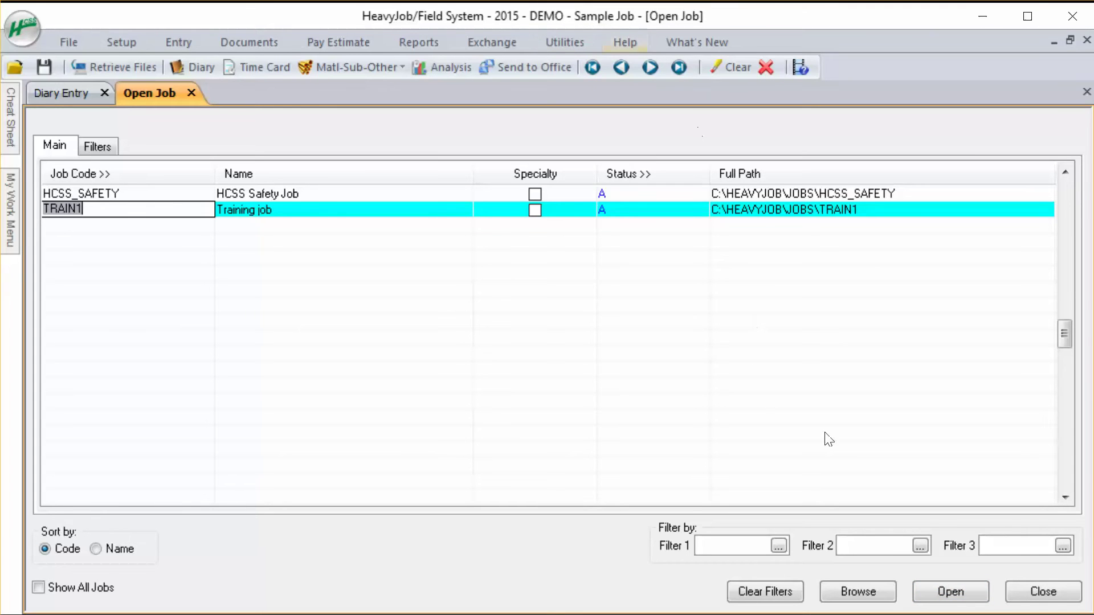
{"action": "left_click", "coordinate": [950, 590]}
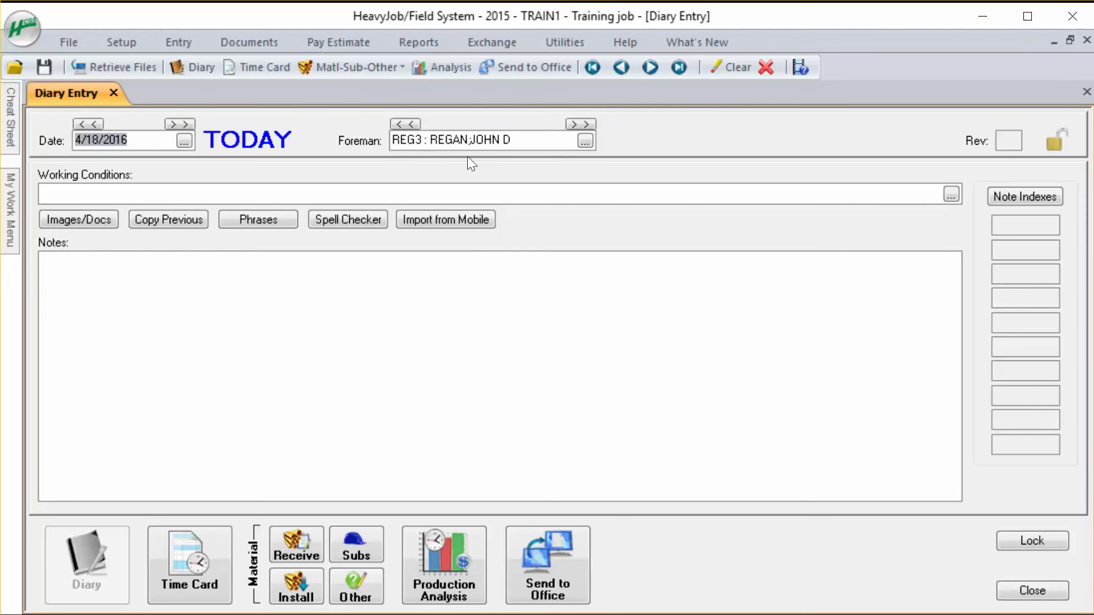
Examine the whole foreman list for the training job's diary entry, then cancel the selection
{"action": "left_click", "coordinate": [584, 142]}
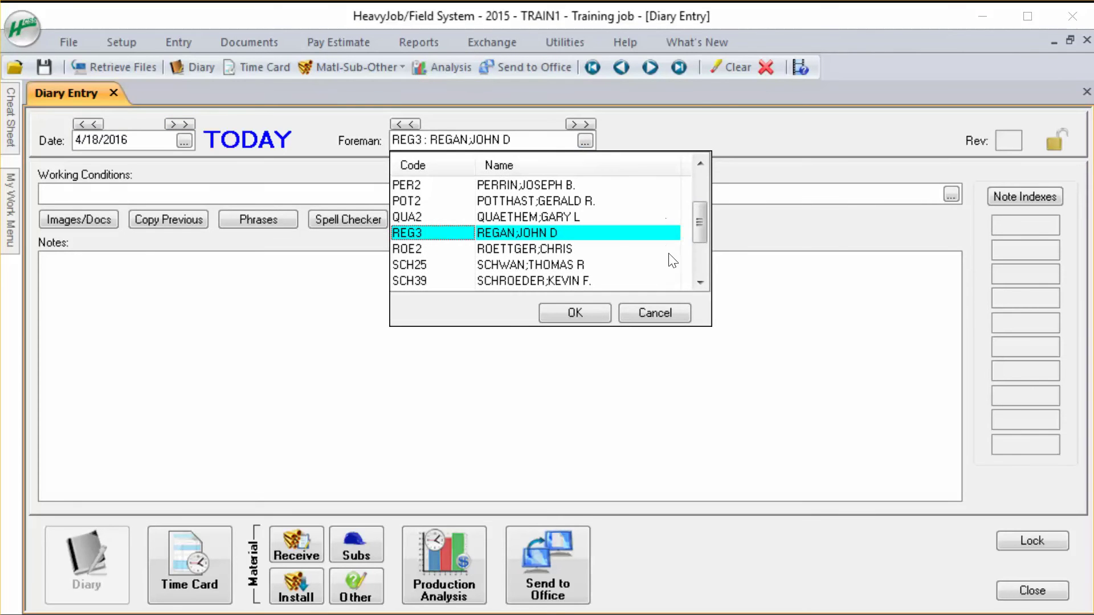
{"action": "scroll", "coordinate": [697, 238], "scroll_direction": "down", "scroll_amount": 2}
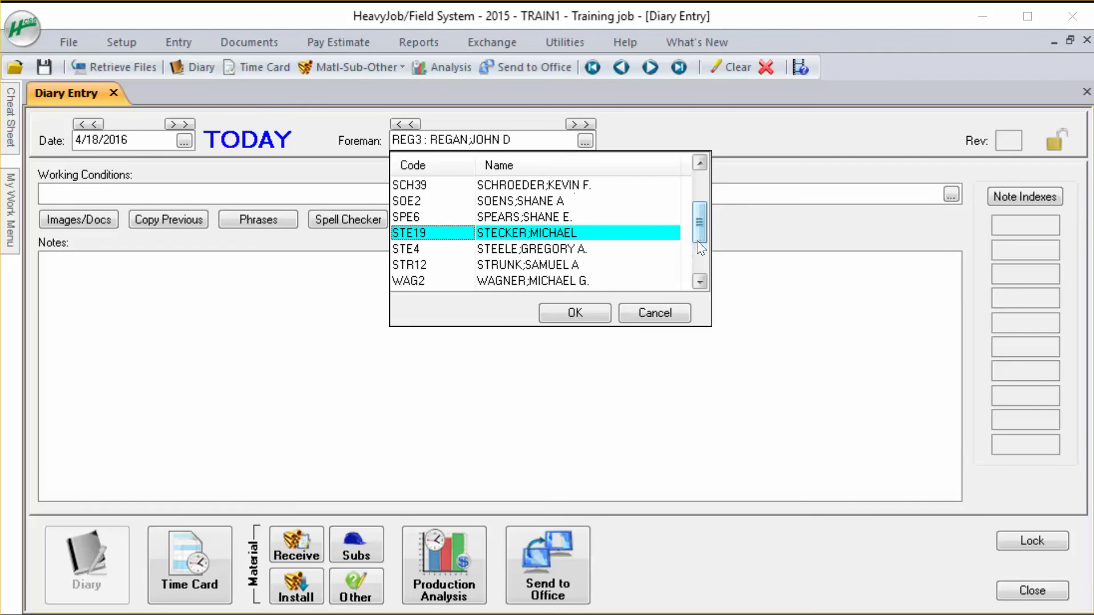
{"action": "left_click", "coordinate": [698, 281]}
{"action": "left_click", "coordinate": [699, 281]}
{"action": "left_click", "coordinate": [698, 281]}
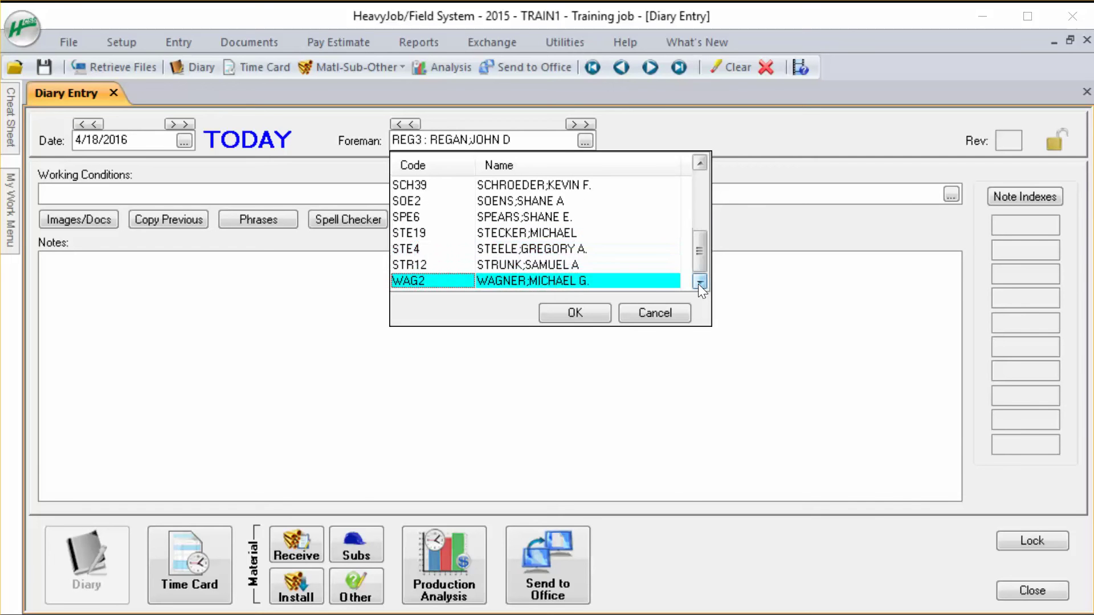
{"action": "left_click", "coordinate": [699, 187]}
{"action": "left_click", "coordinate": [699, 187]}
{"action": "left_click", "coordinate": [700, 181]}
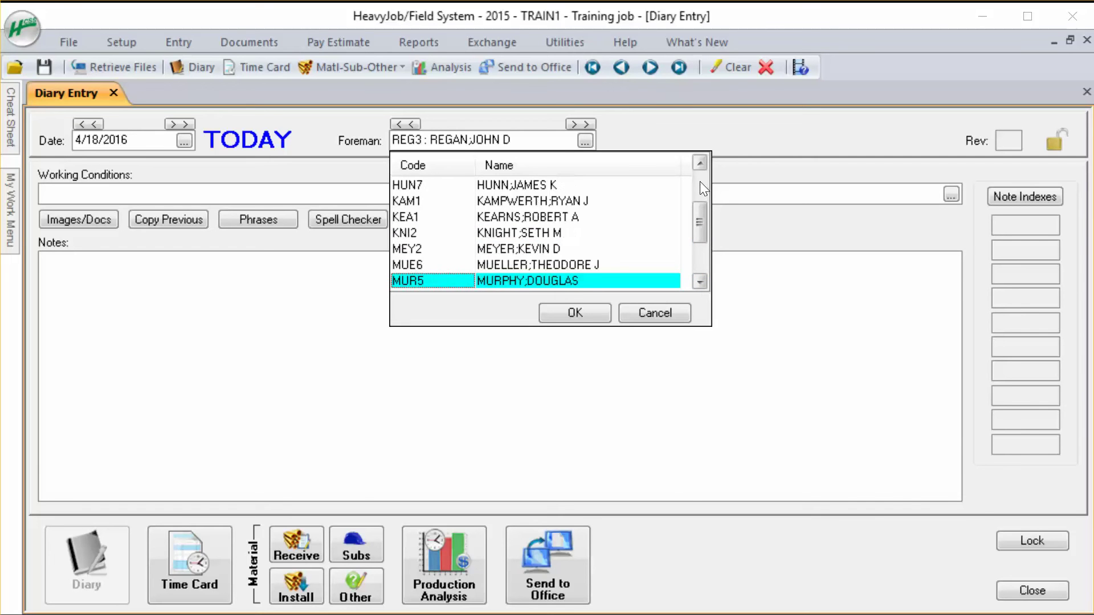
{"action": "left_click", "coordinate": [700, 181]}
{"action": "left_click", "coordinate": [701, 182]}
{"action": "left_click", "coordinate": [700, 181]}
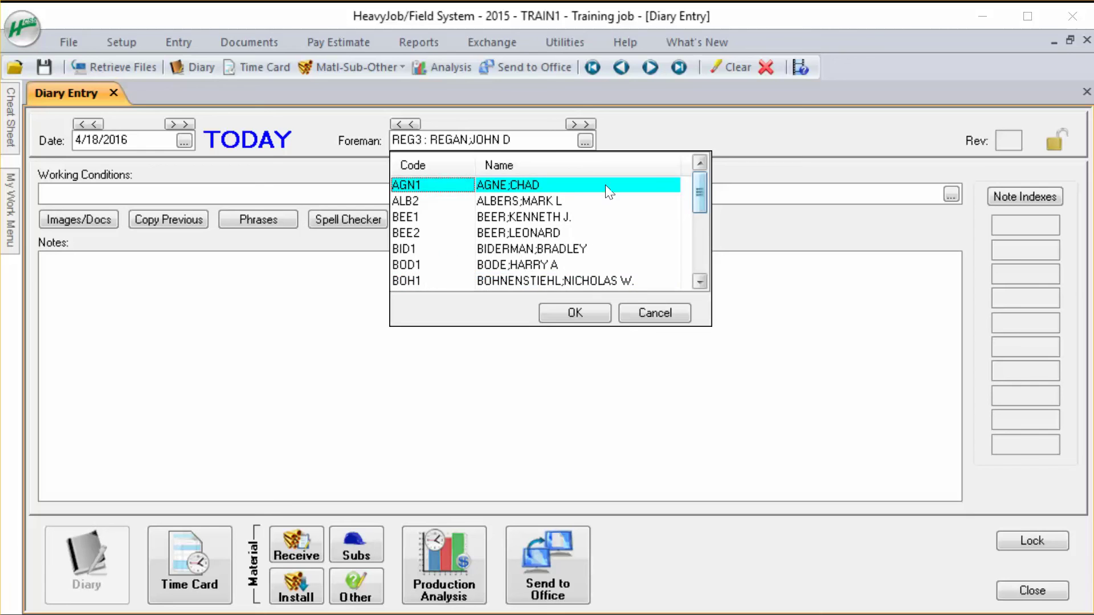
{"action": "left_click", "coordinate": [649, 312]}
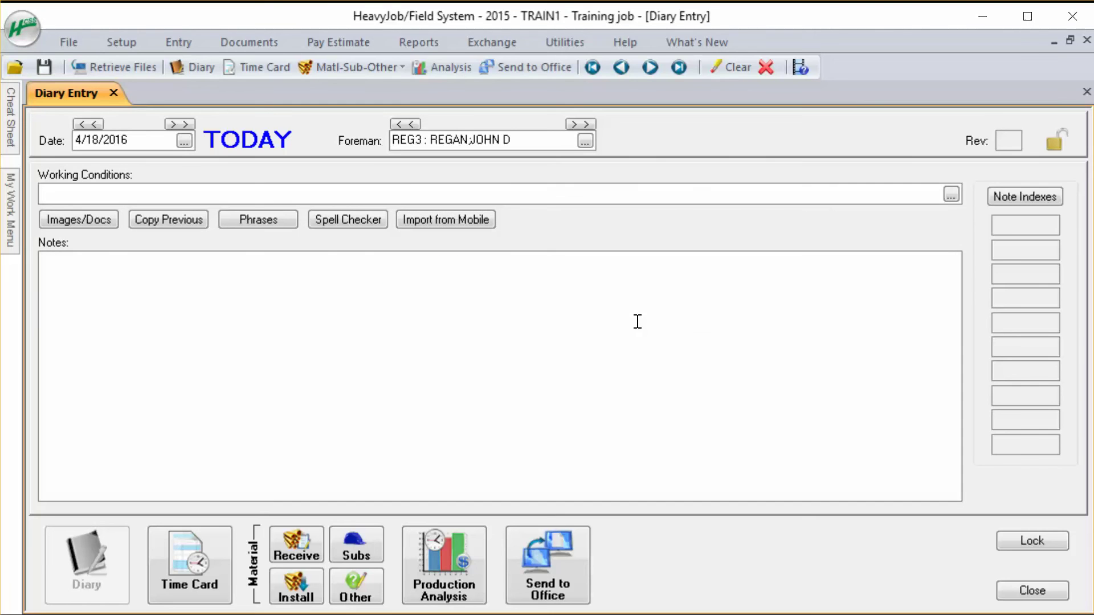